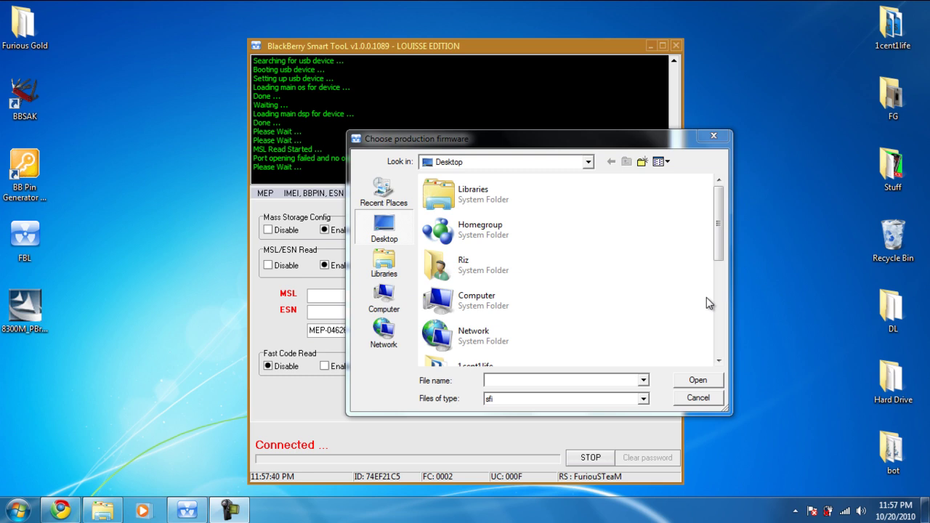
# - Cancel the production firmware chooser, run DO JOB, then quit BlackBerry Smart Tool confirming Yes
pyautogui.moveTo(430, 143); pyautogui.dragTo(500, 125)
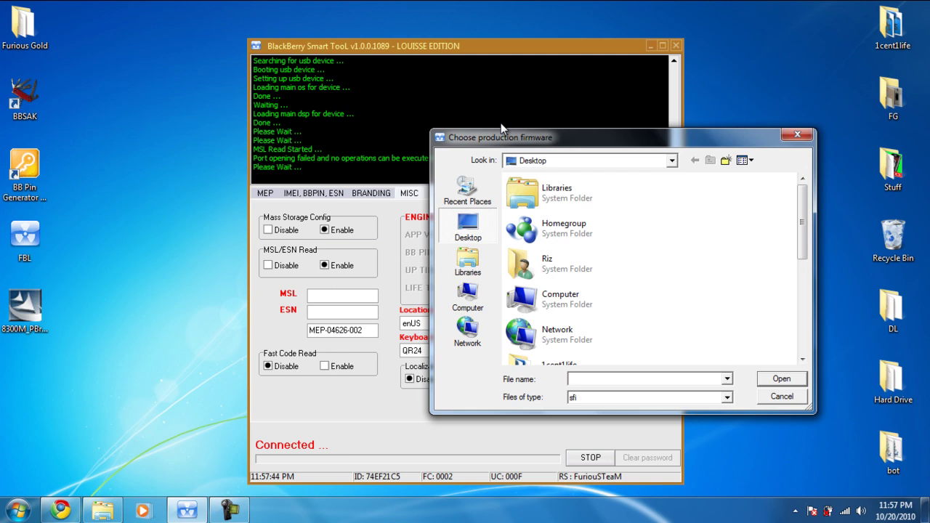
pyautogui.click(780, 396)
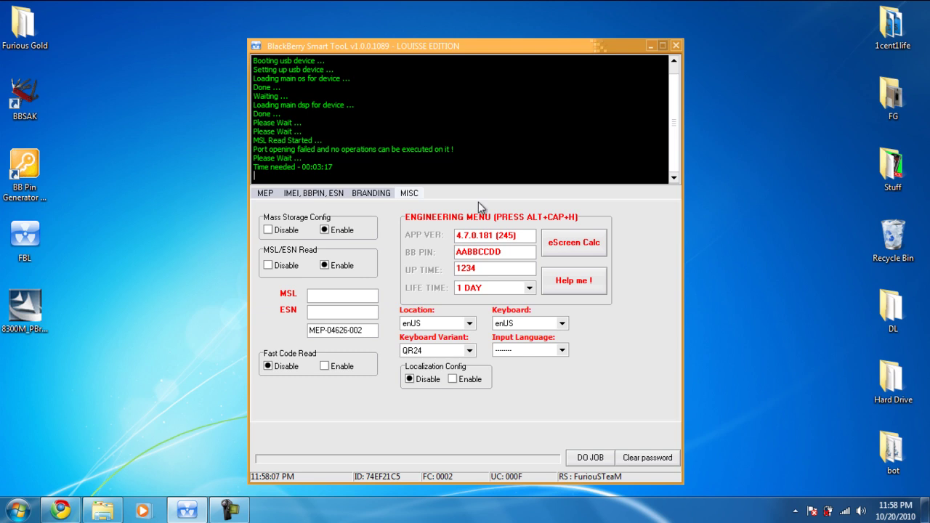
pyautogui.click(594, 457)
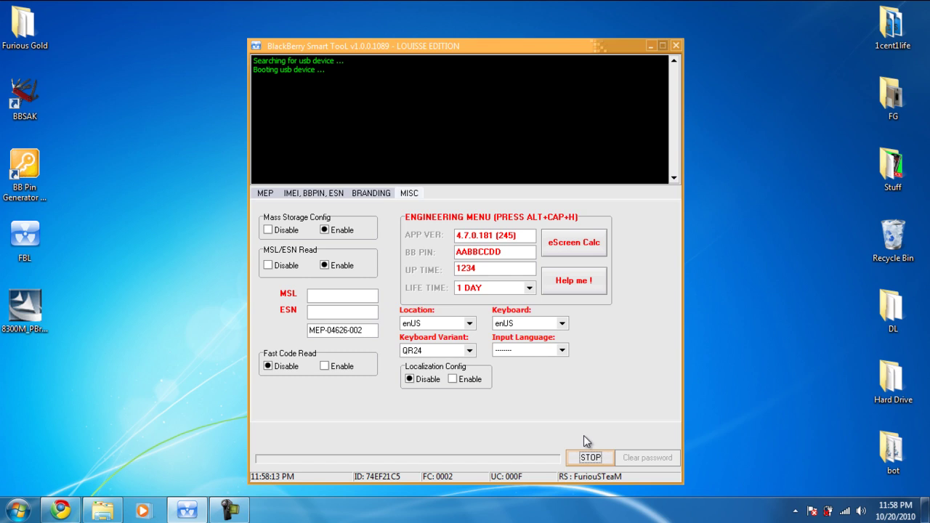
pyautogui.click(675, 45)
pyautogui.click(445, 294)
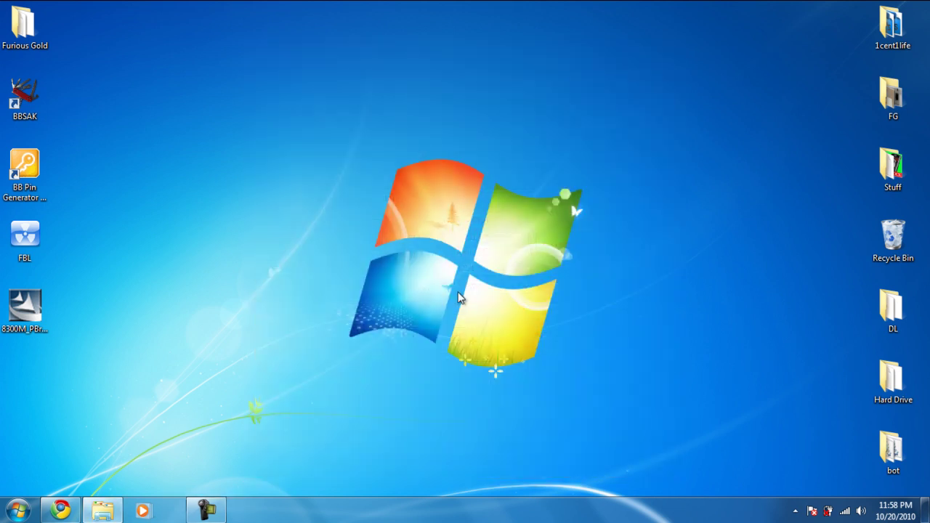
# - In a new Chrome tab, search google.ca for 'blackberry rogers firmware'
pyautogui.click(61, 509)
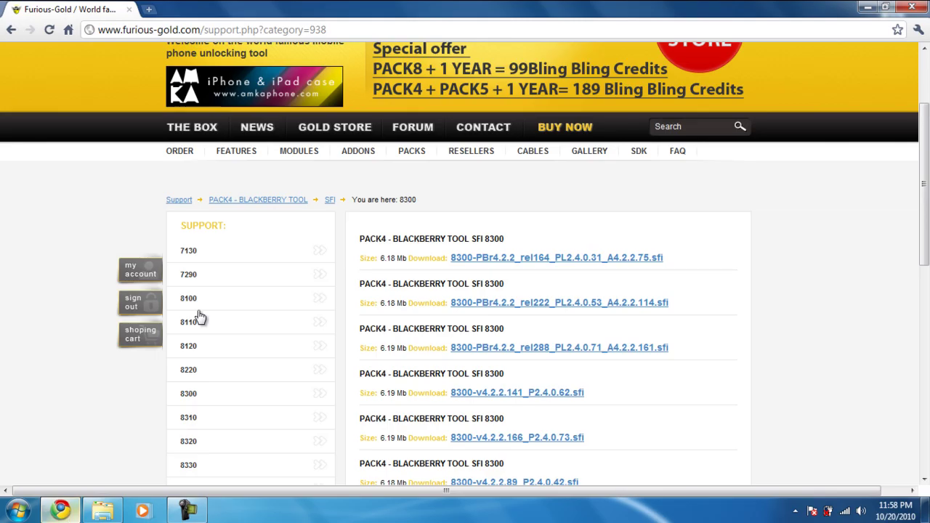
pyautogui.click(149, 9)
pyautogui.write('goo')
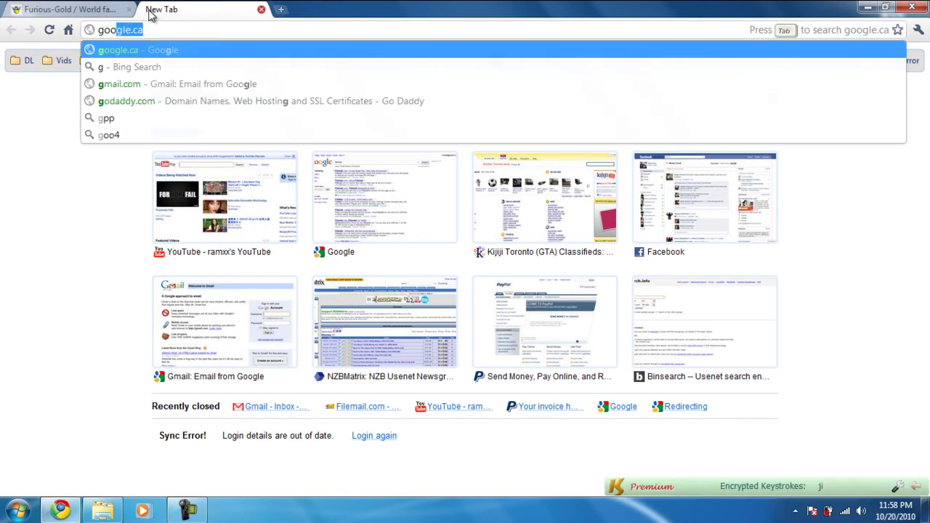
pyautogui.press('Return')
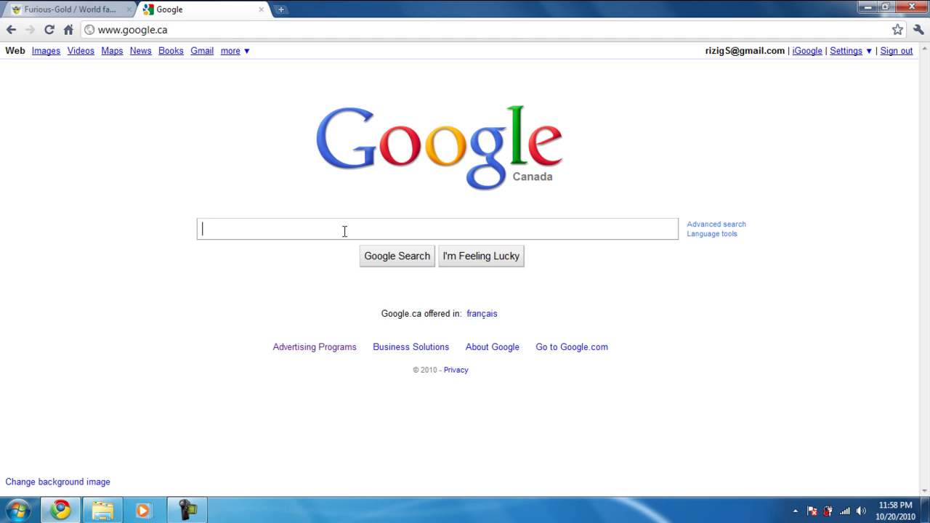
pyautogui.write('black')
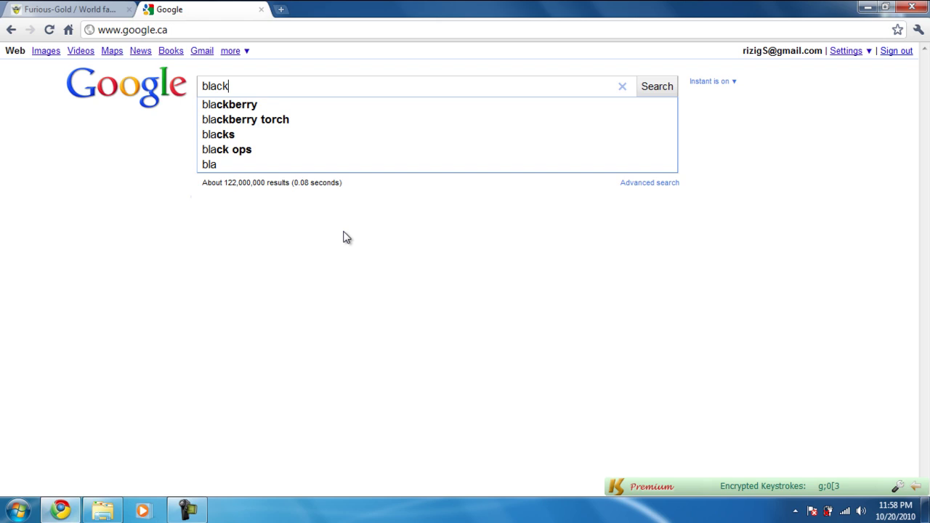
pyautogui.write('berry ro')
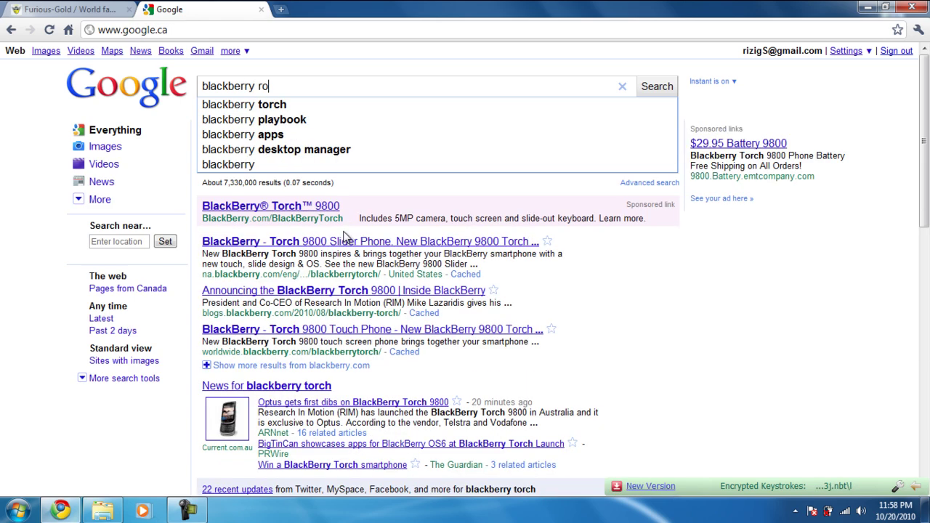
pyautogui.write('gers firmware')
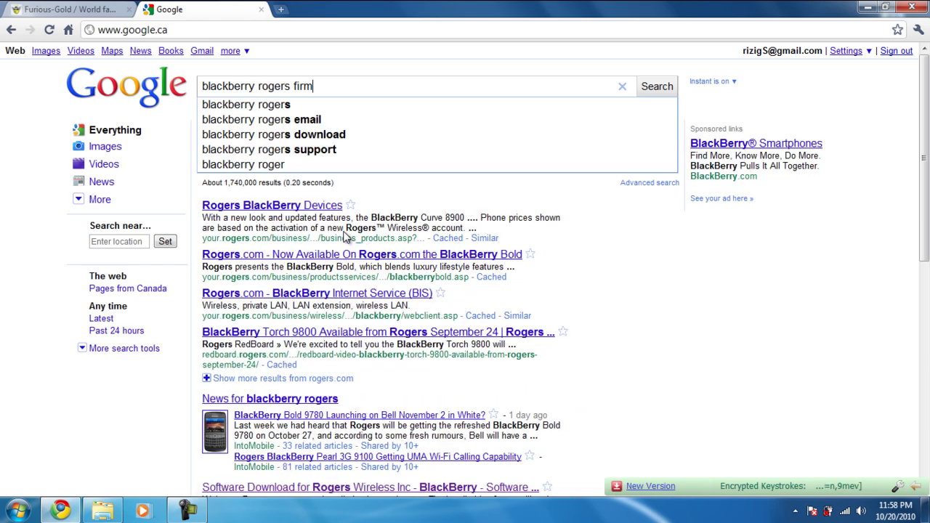
pyautogui.press('Return')
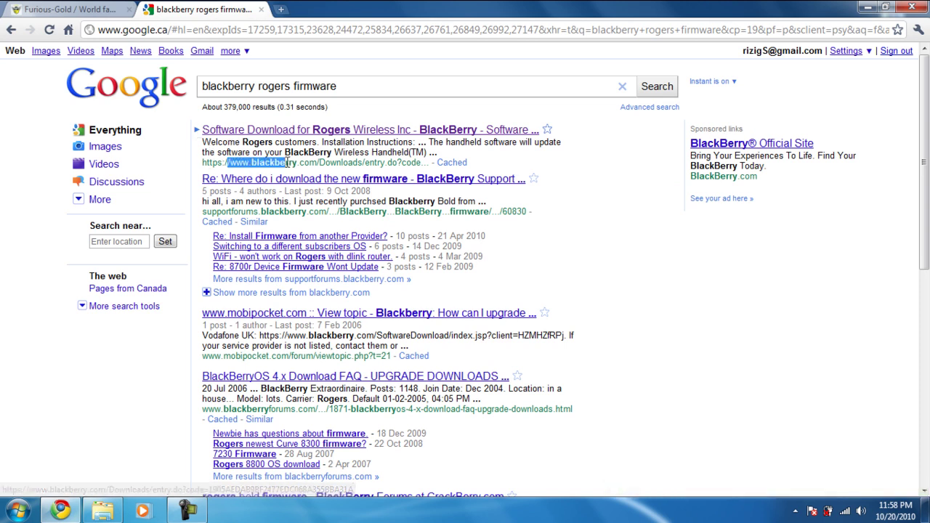
# - Open the Rogers software download page, list BlackBerry Curve (TM) 8300 smartphone software, then minimize Chrome
pyautogui.click(322, 133)
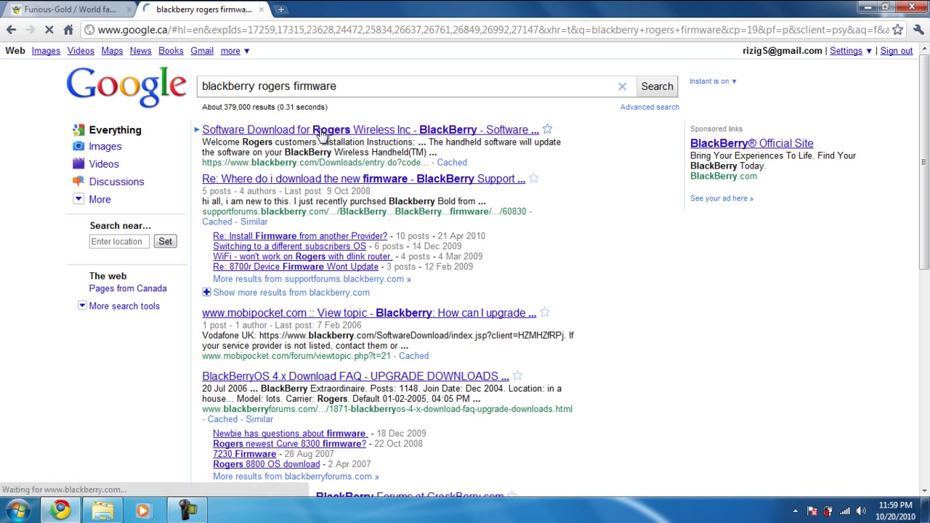
pyautogui.click(355, 266)
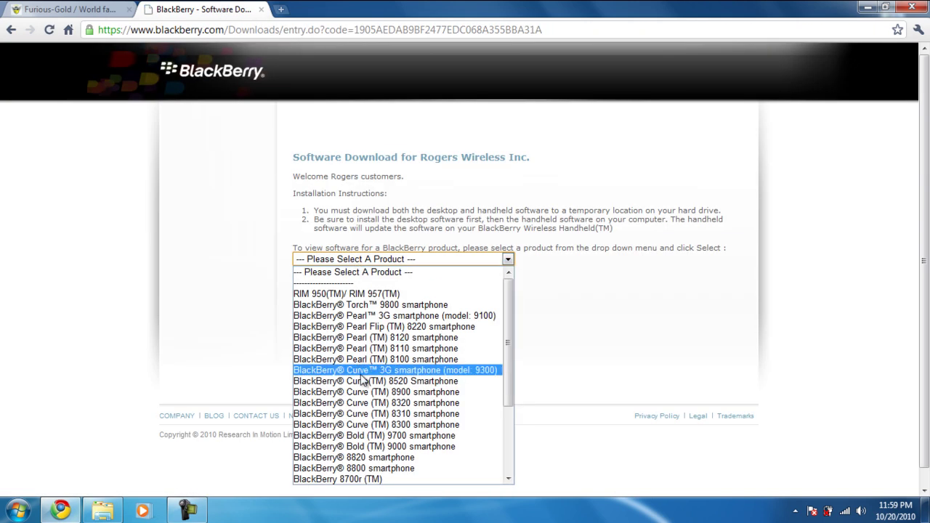
pyautogui.scroll(-3, 412, 395)
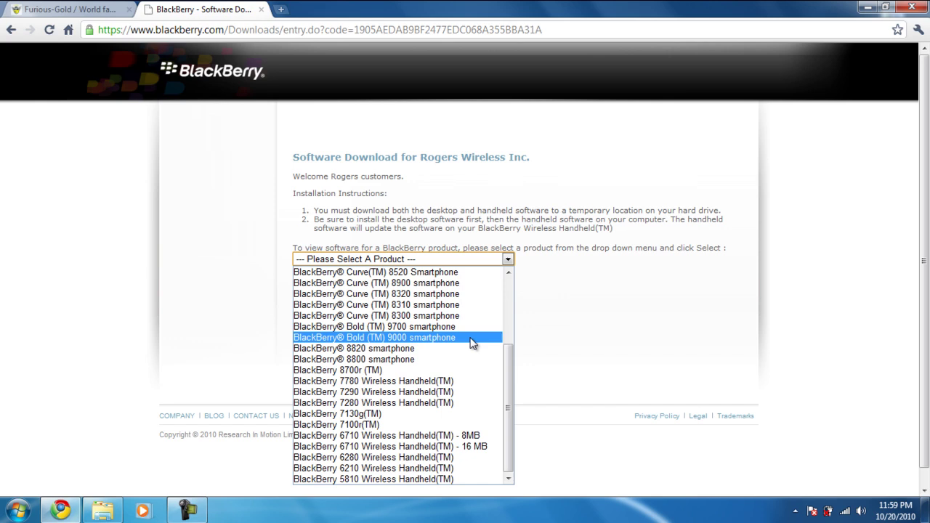
pyautogui.click(383, 315)
pyautogui.click(303, 283)
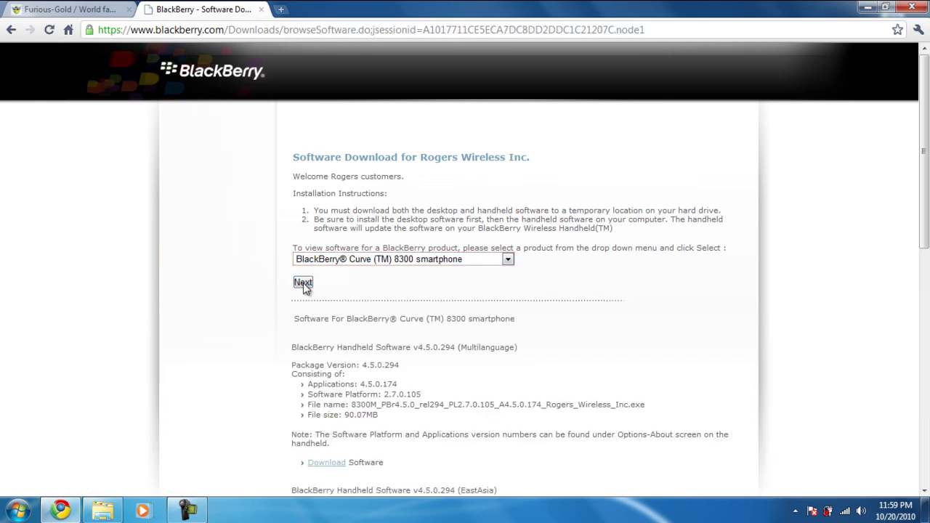
pyautogui.scroll(-3, 320, 308)
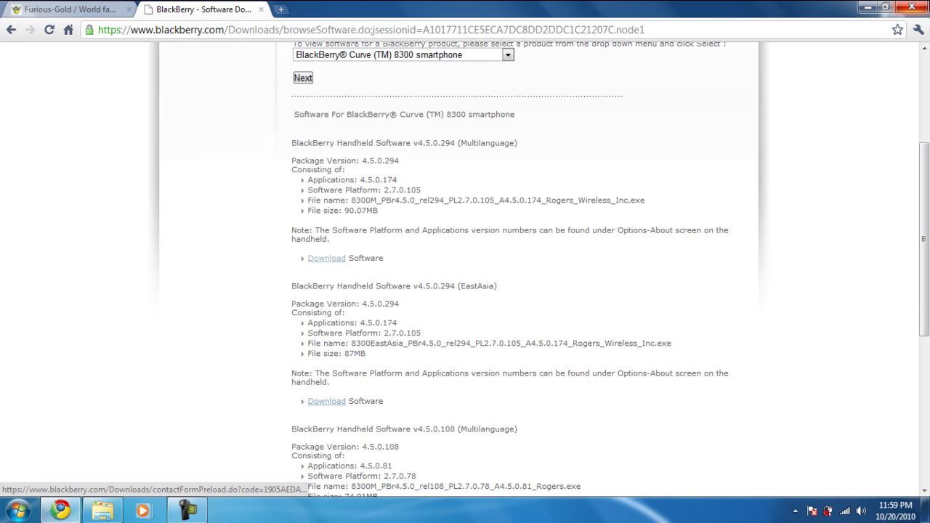
pyautogui.click(867, 8)
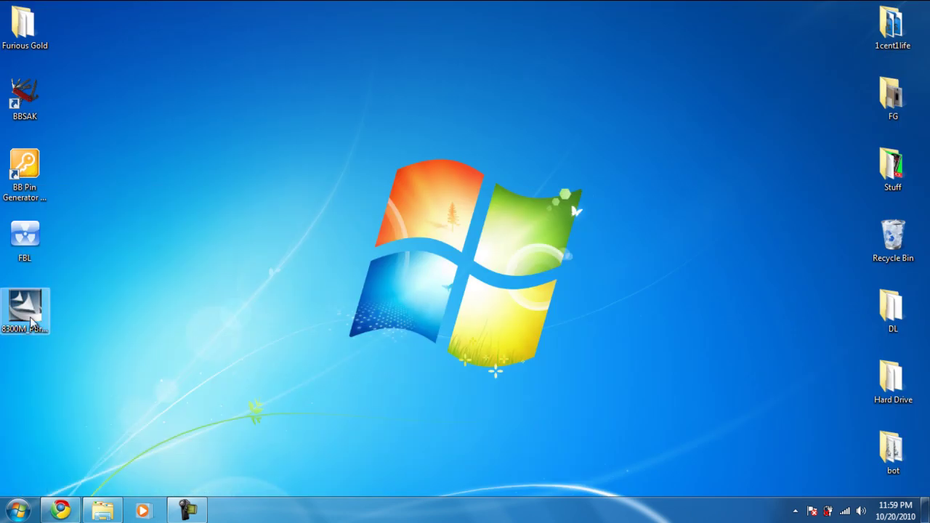
# - Run the 8300M firmware installer from the desktop with English as the setup language
pyautogui.doubleClick(43, 308)
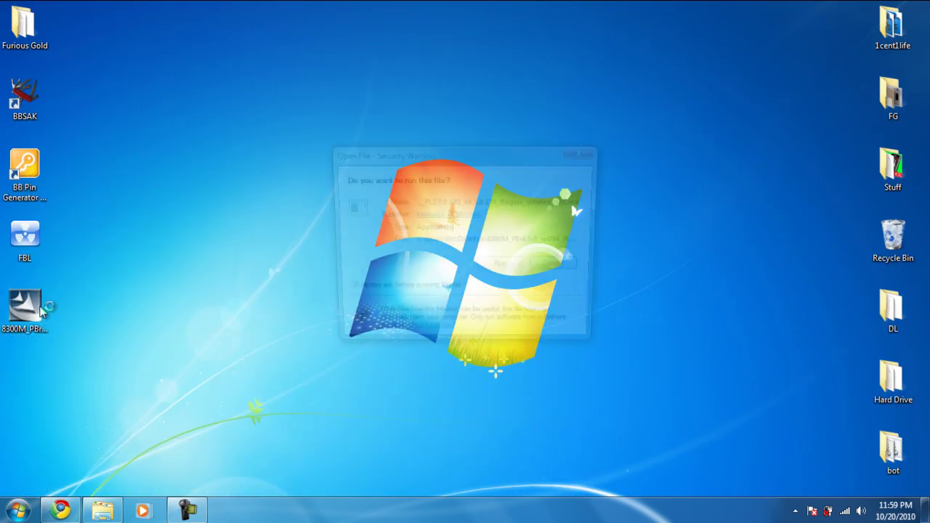
pyautogui.click(510, 270)
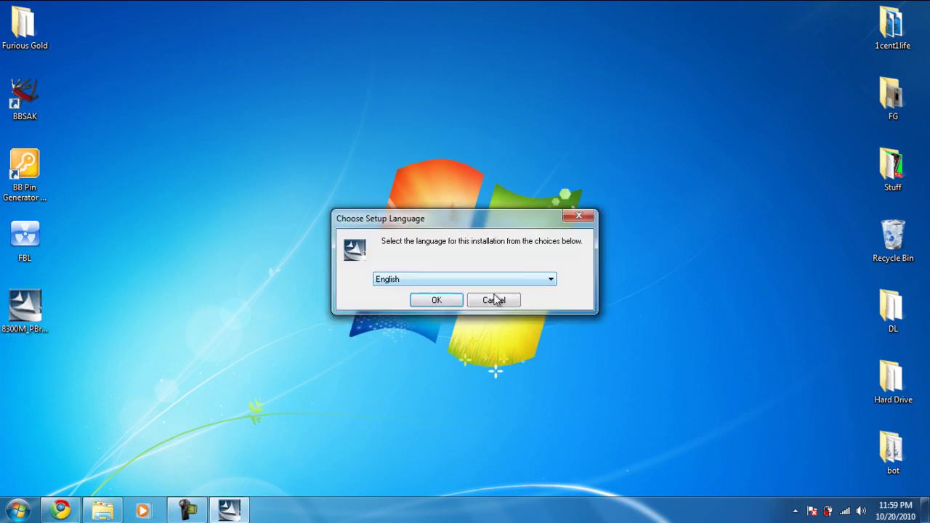
pyautogui.click(440, 301)
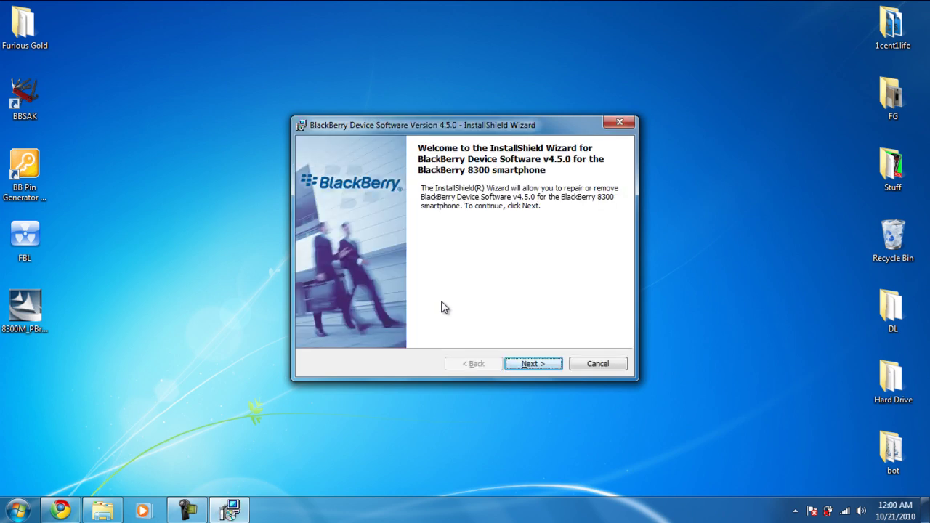
# - Repair Device Software v4.5.0 and finish with the Application Loader set to launch
pyautogui.click(527, 366)
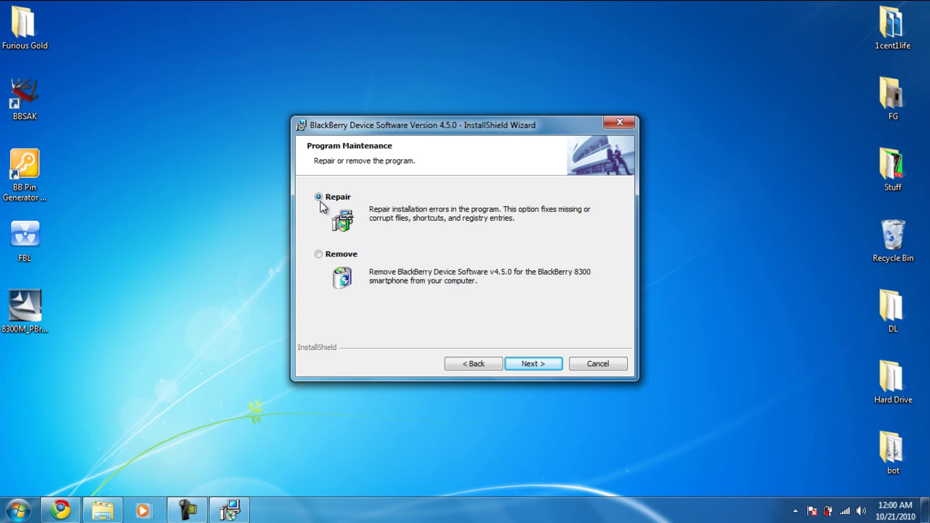
pyautogui.click(537, 364)
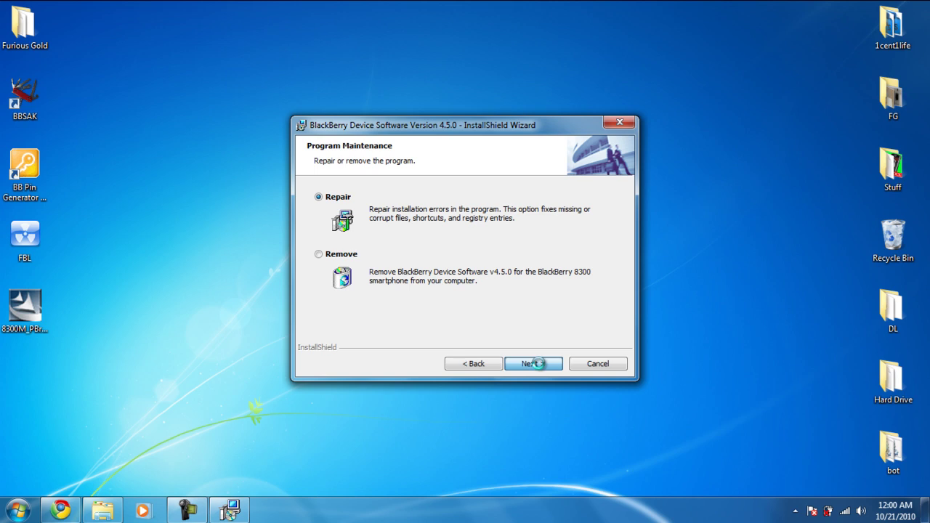
pyautogui.click(537, 363)
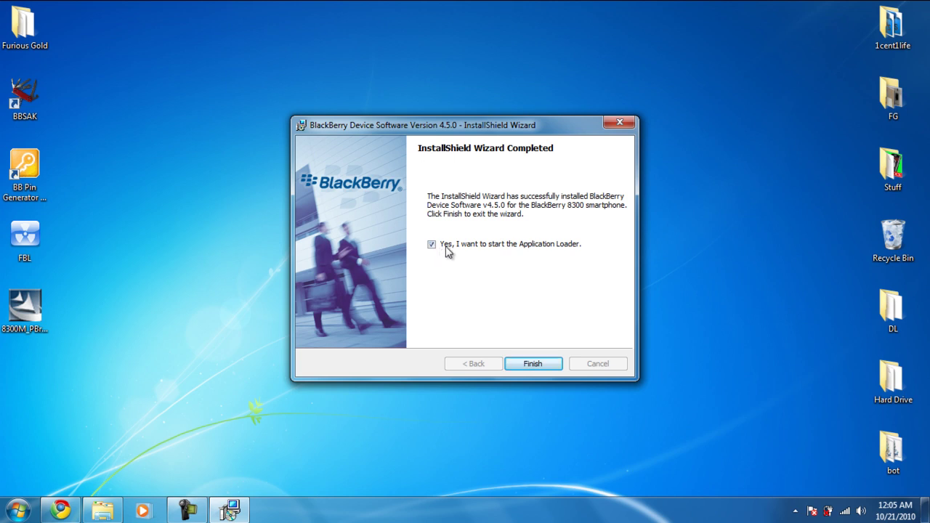
pyautogui.click(524, 365)
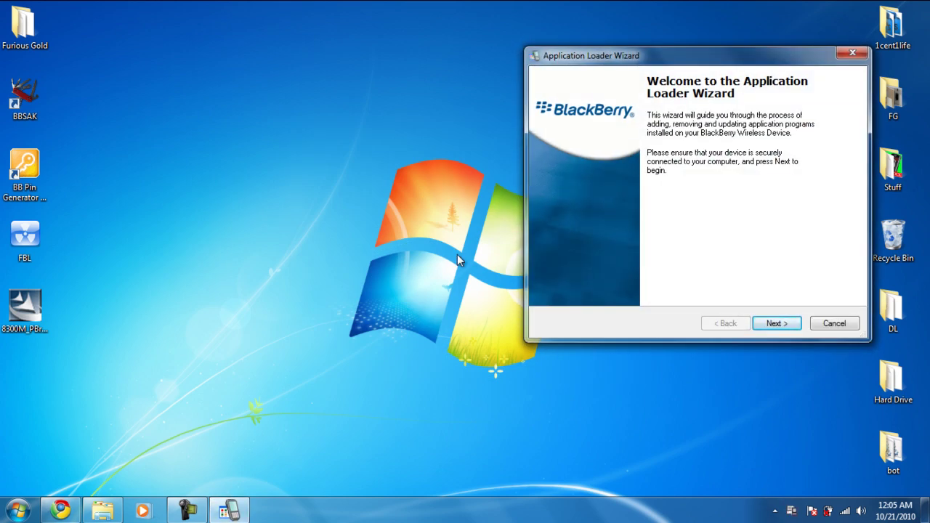
# - Connect Application Loader to the BlackBerry over USB-PIN and open its application list
pyautogui.click(18, 308)
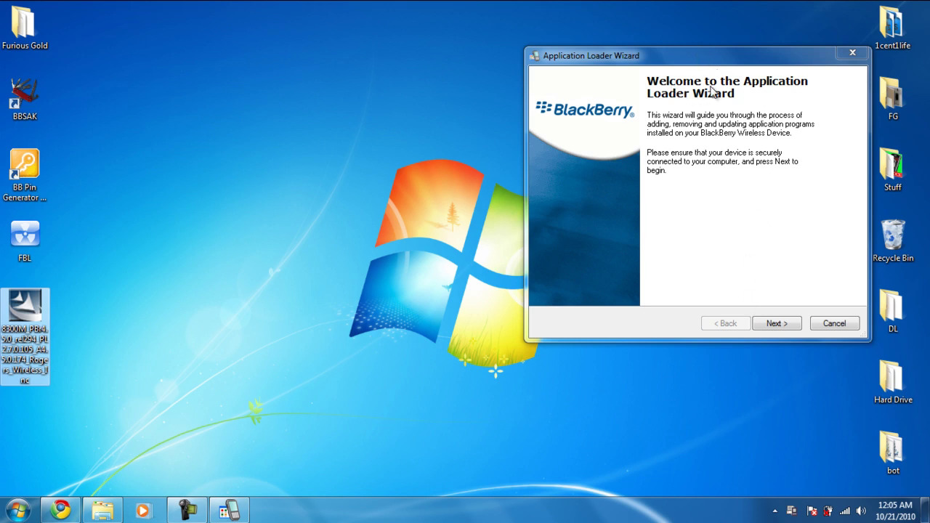
pyautogui.click(776, 324)
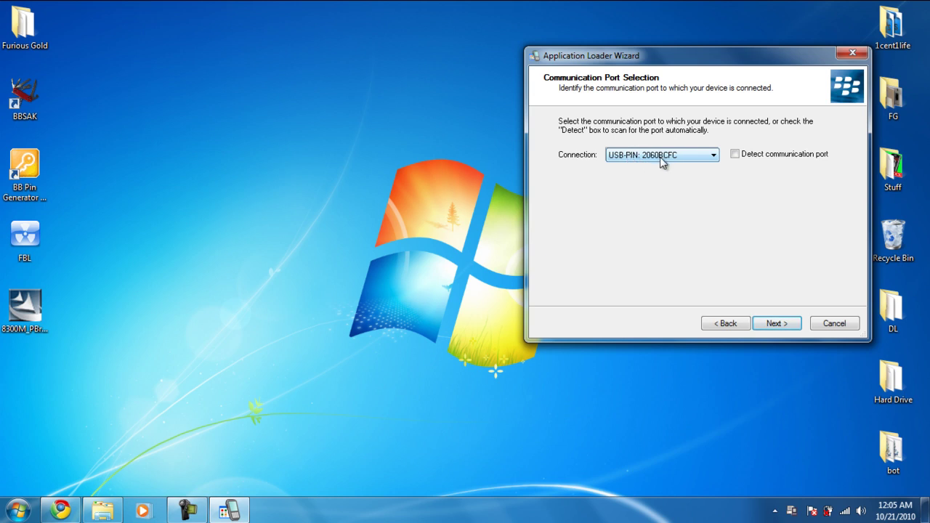
pyautogui.click(776, 324)
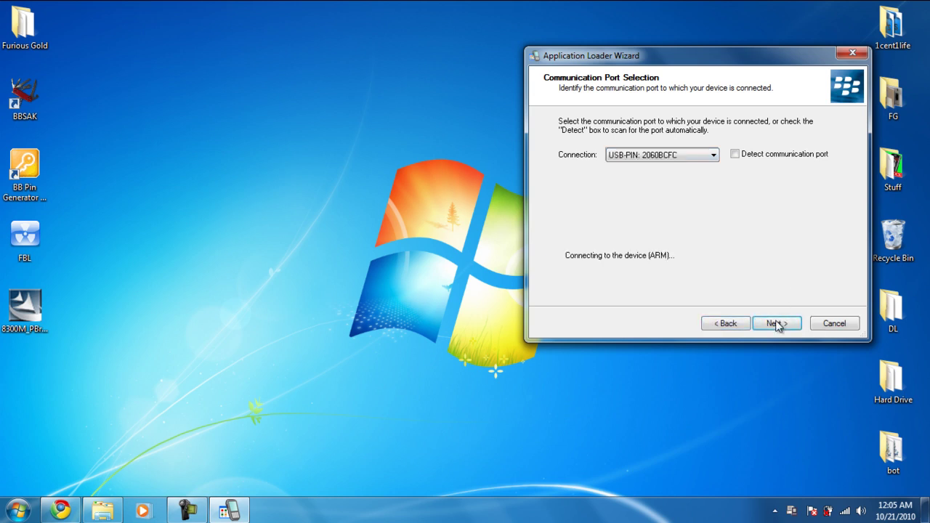
pyautogui.click(775, 324)
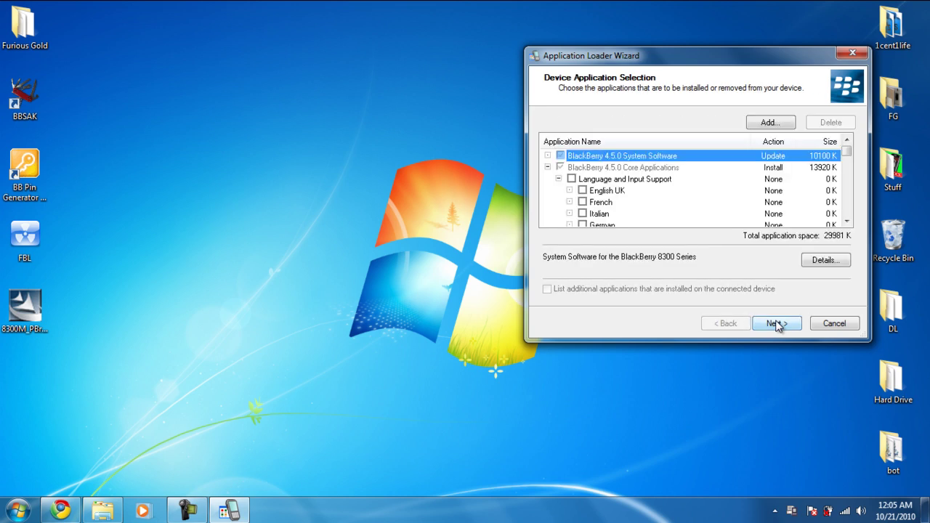
# - Tick English UK, BlackBerry Maps, BlackBerry Messenger and BrickBreaker for installation
pyautogui.click(583, 190)
pyautogui.moveTo(843, 158); pyautogui.dragTo(850, 185)
pyautogui.scroll(-1, 847, 183)
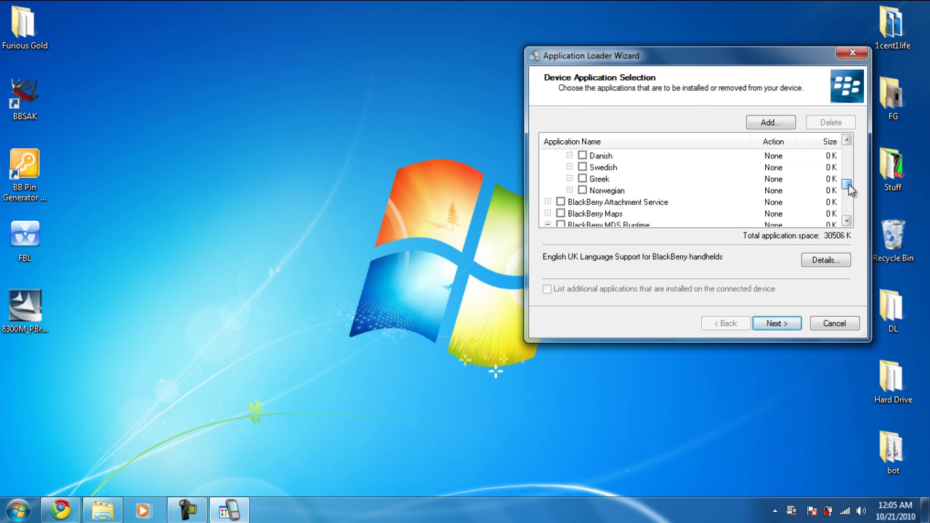
pyautogui.click(560, 214)
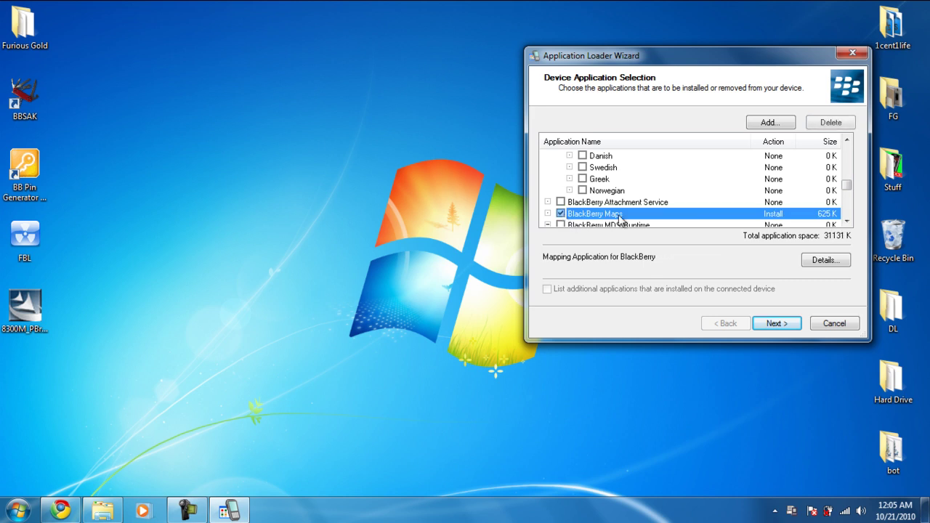
pyautogui.click(846, 222)
pyautogui.click(846, 221)
pyautogui.click(847, 222)
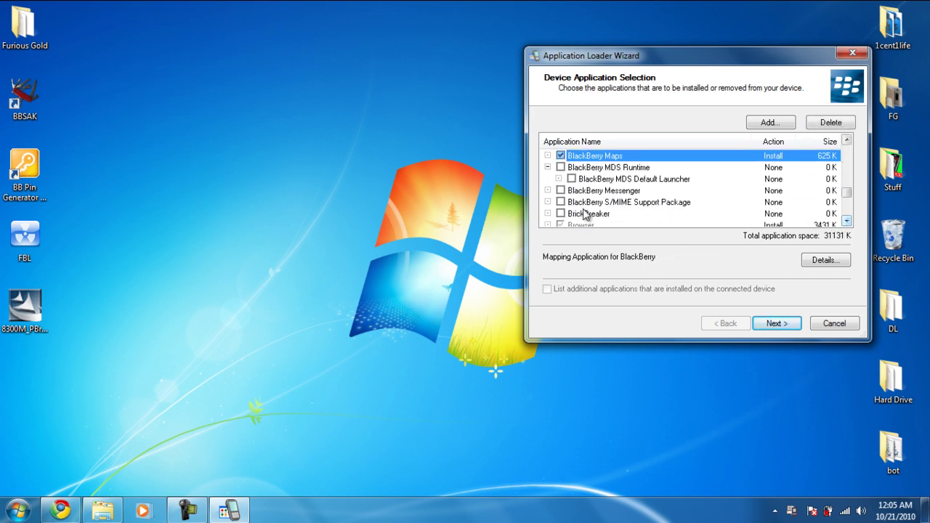
pyautogui.click(560, 191)
pyautogui.click(560, 213)
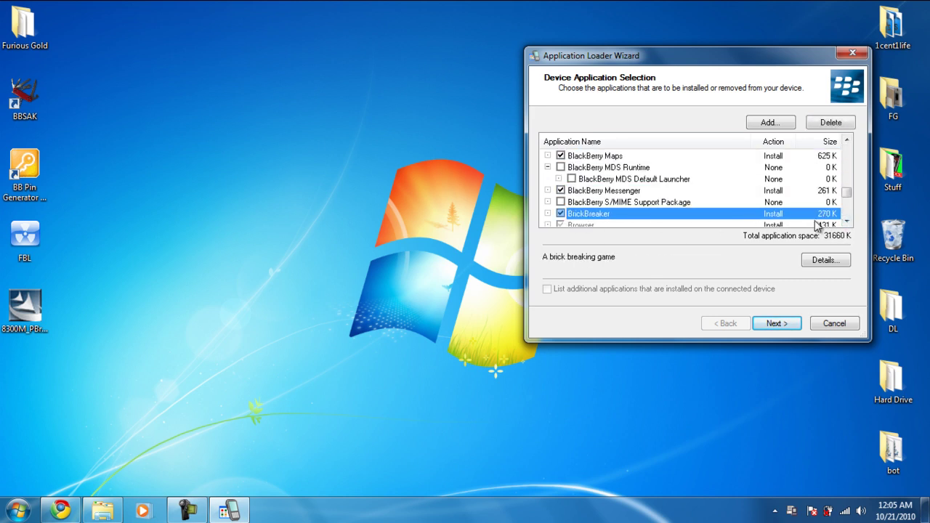
pyautogui.click(846, 221)
pyautogui.click(846, 221)
pyautogui.click(846, 221)
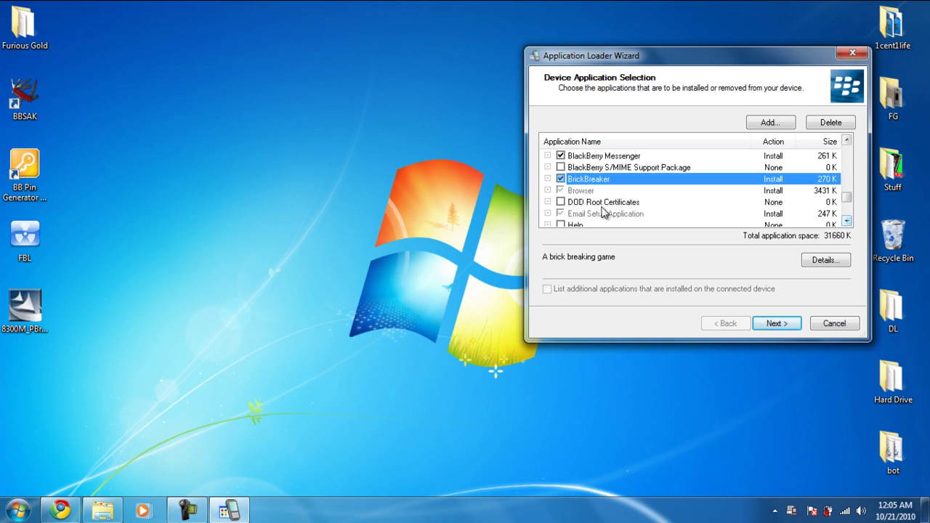
# - Tick Password Keeper, MemoPad and Tasks, then confirm the application selection
pyautogui.scroll(-2, 603, 212)
pyautogui.click(560, 179)
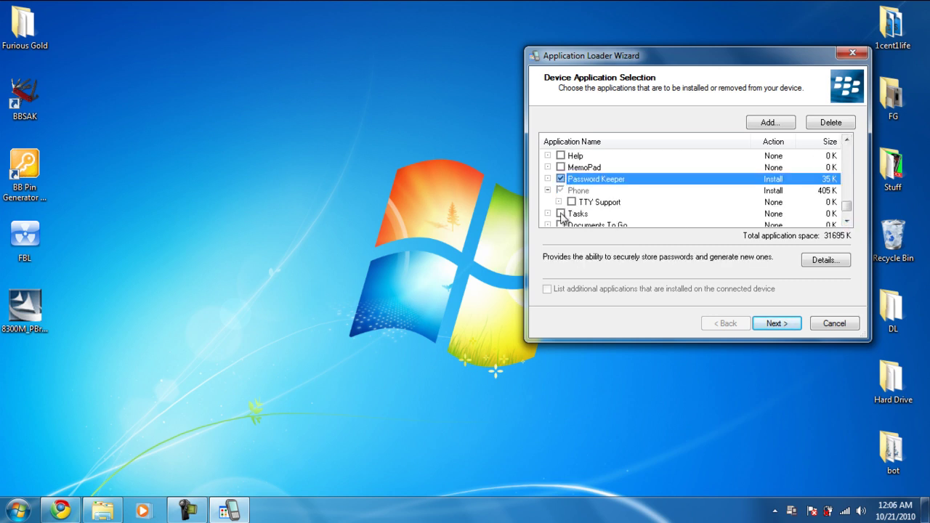
pyautogui.scroll(1, 561, 175)
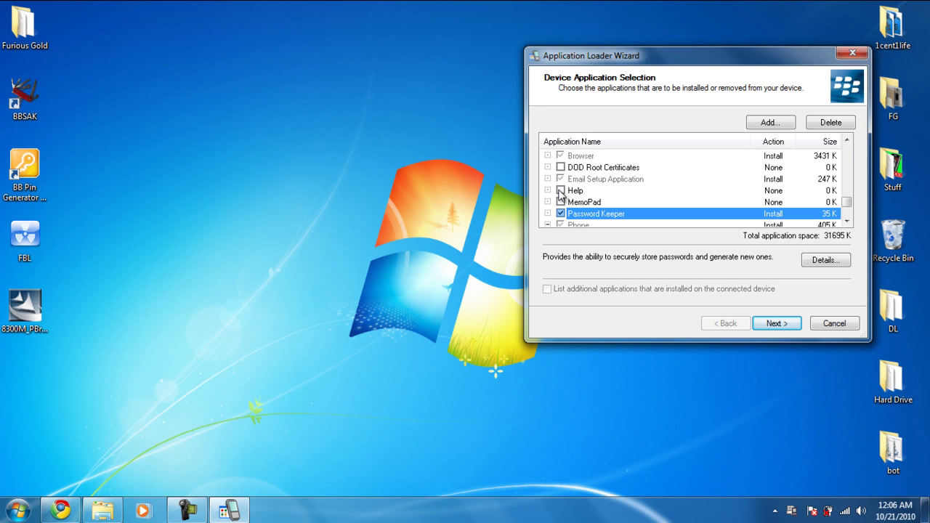
pyautogui.click(560, 202)
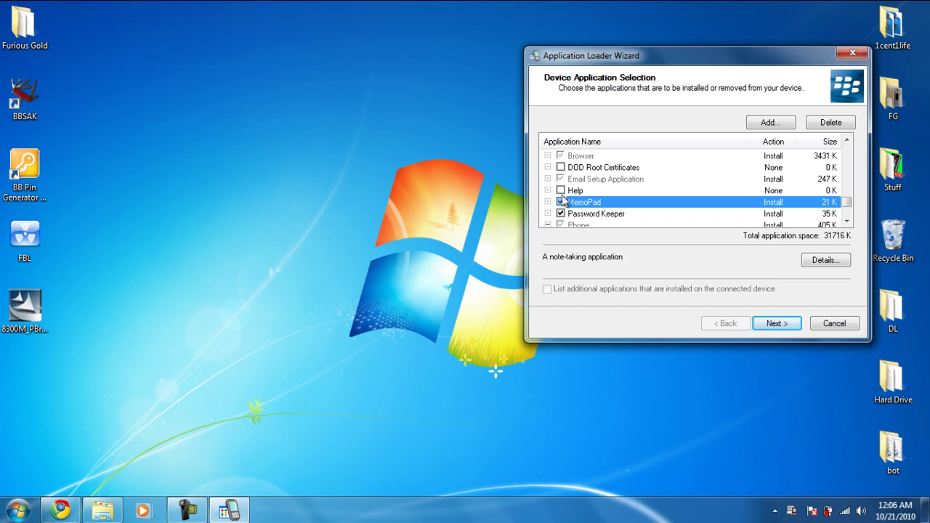
pyautogui.scroll(-1, 562, 199)
pyautogui.scroll(1, 563, 199)
pyautogui.scroll(-2, 563, 199)
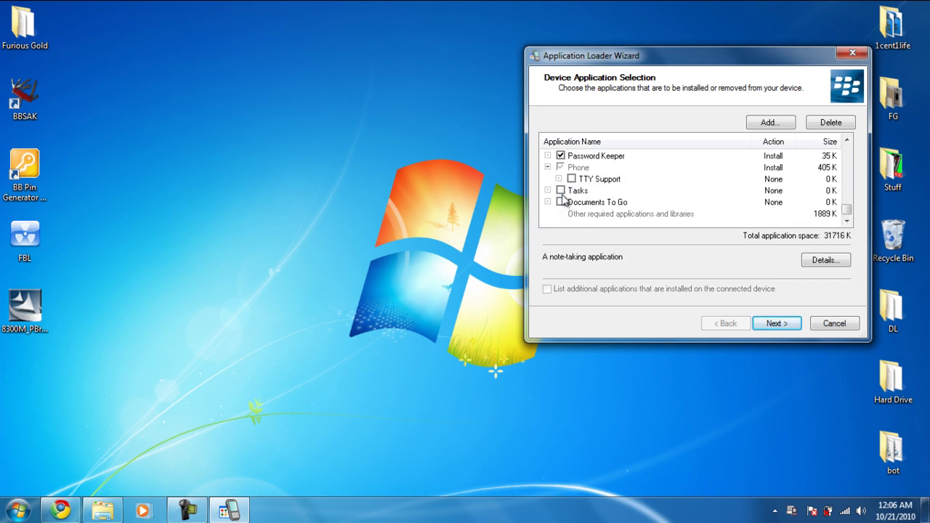
pyautogui.click(560, 190)
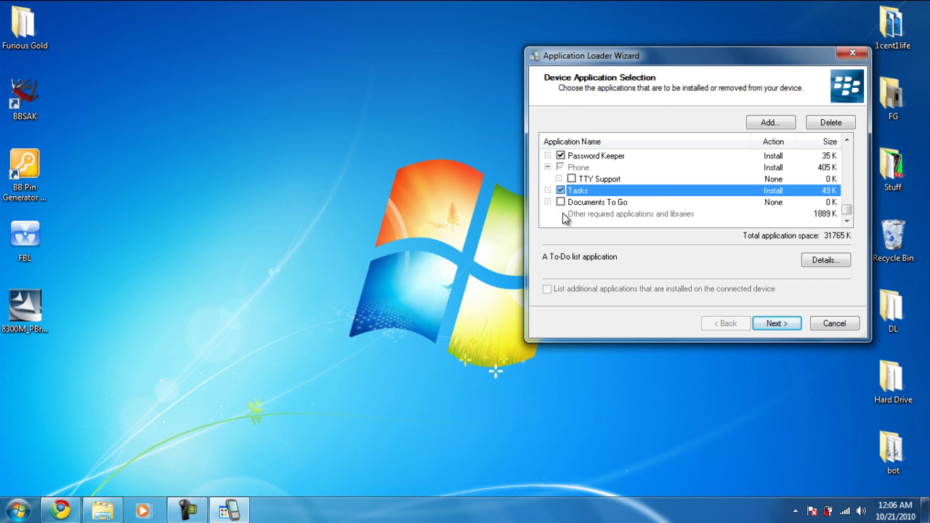
pyautogui.click(777, 325)
# - Finish the Completing page to begin updating the device
pyautogui.click(776, 324)
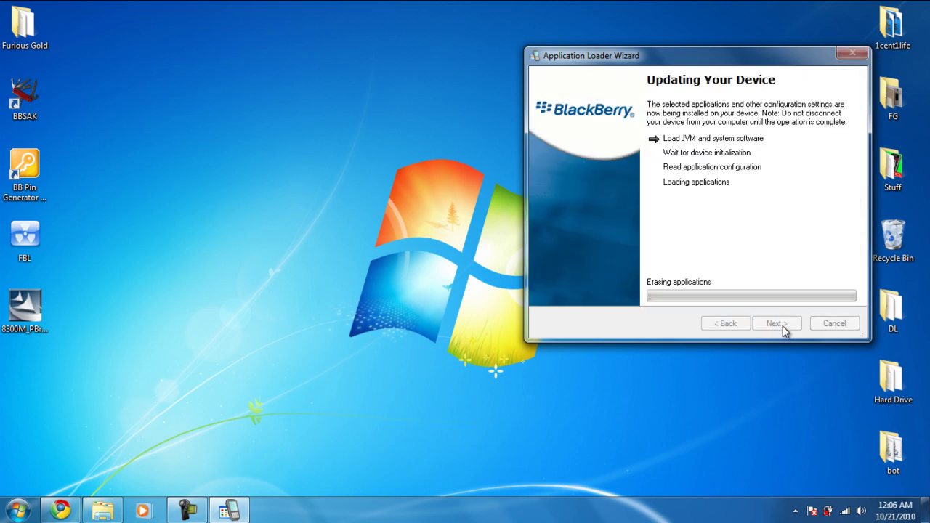